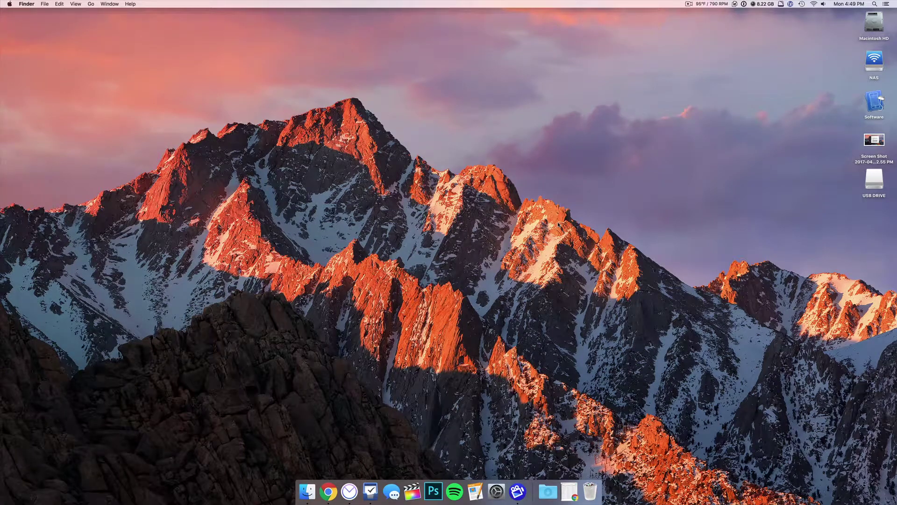
# Step: Launch Stellar Phoenix Mac Data Recovery from Launchpad and wait for its start screen
pyautogui.press('F4')
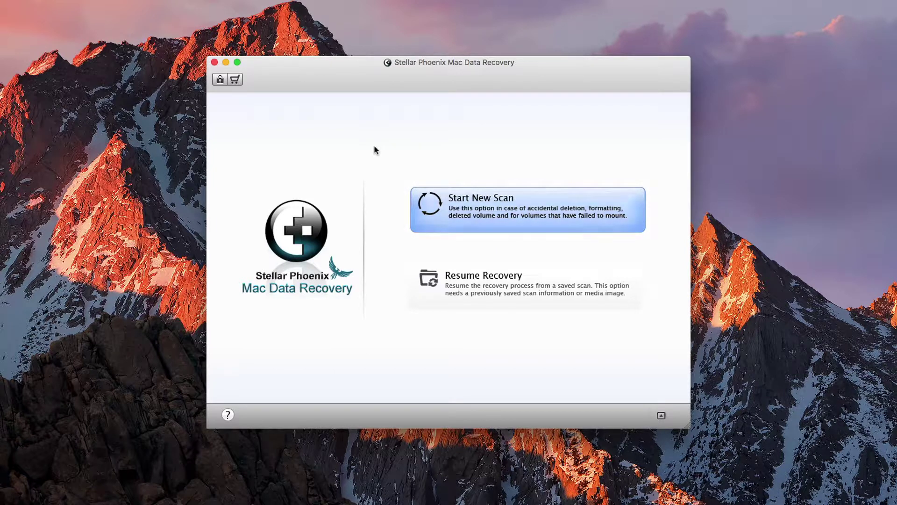
# Step: Page through the feature overview to the deleted files recovery page, then hide it
pyautogui.click(660, 416)
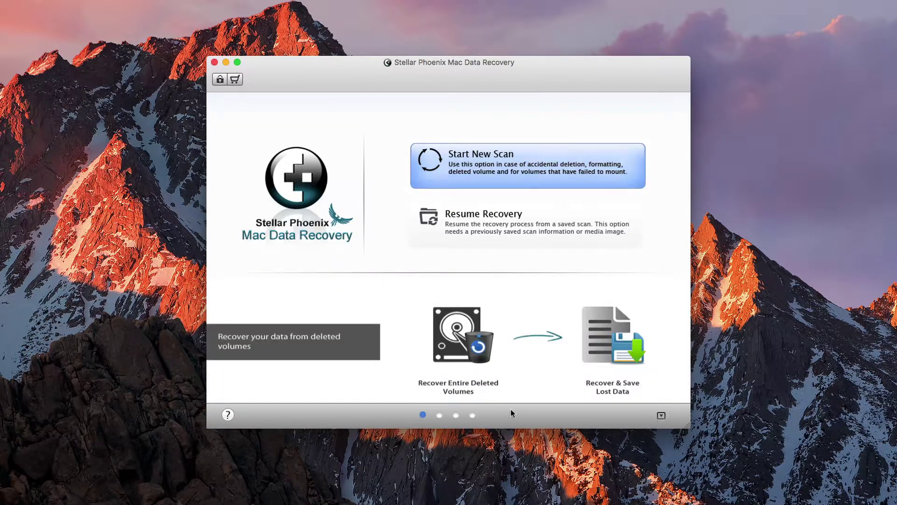
pyautogui.click(439, 415)
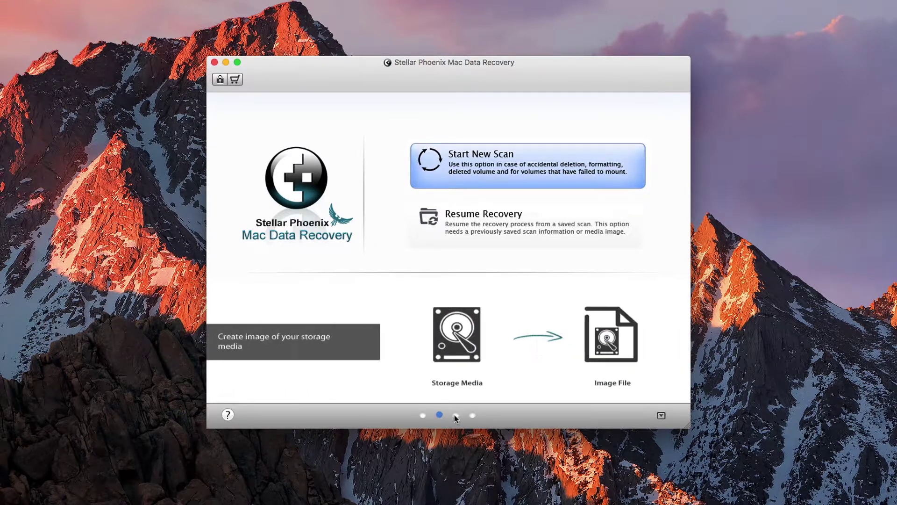
pyautogui.click(456, 415)
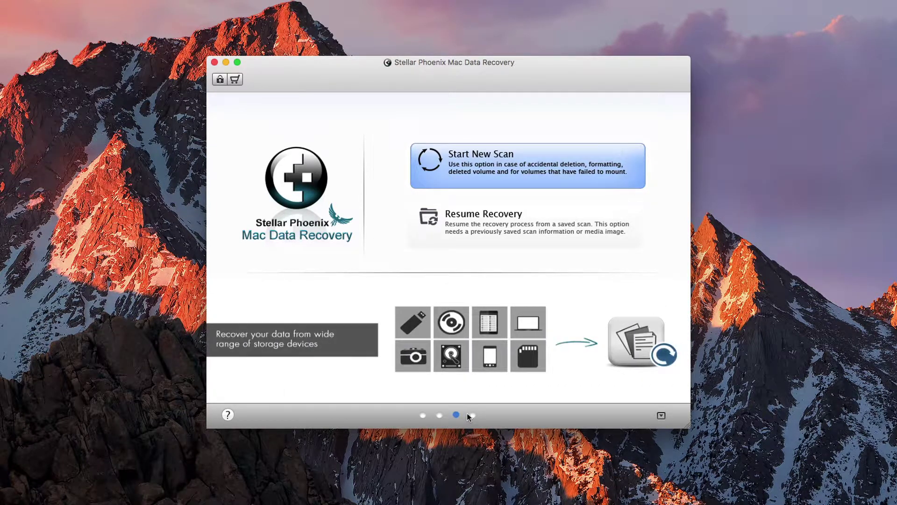
pyautogui.click(473, 415)
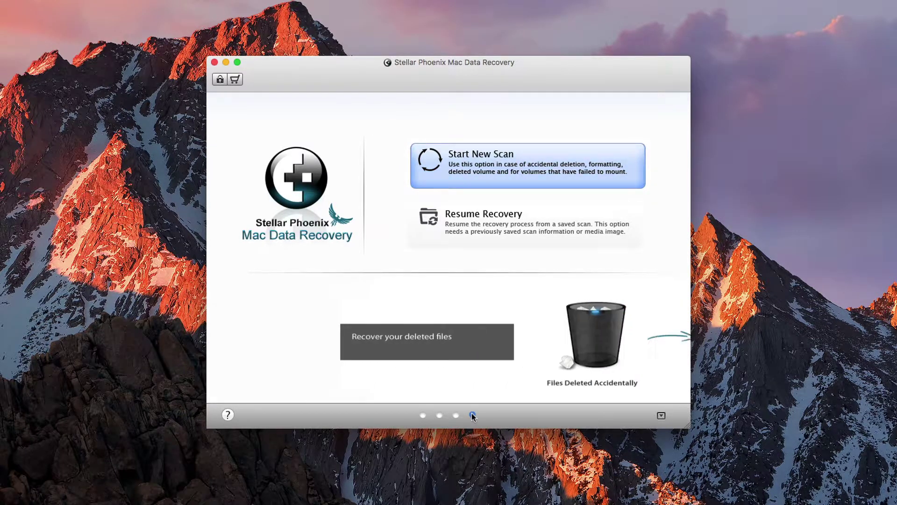
pyautogui.click(660, 416)
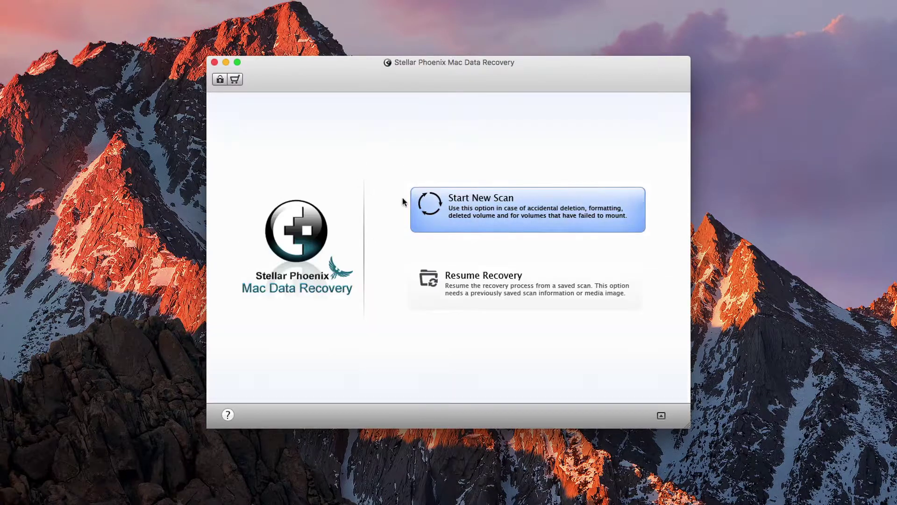
# Step: Start a new scan and select the USB2.0 FLASH DISK MEDIA drive and its USB DRIVE volume
pyautogui.click(433, 210)
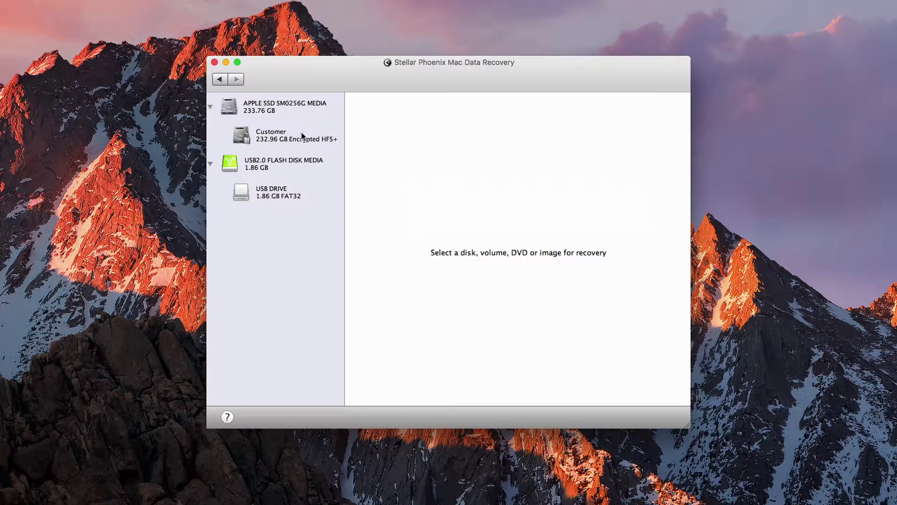
pyautogui.click(242, 167)
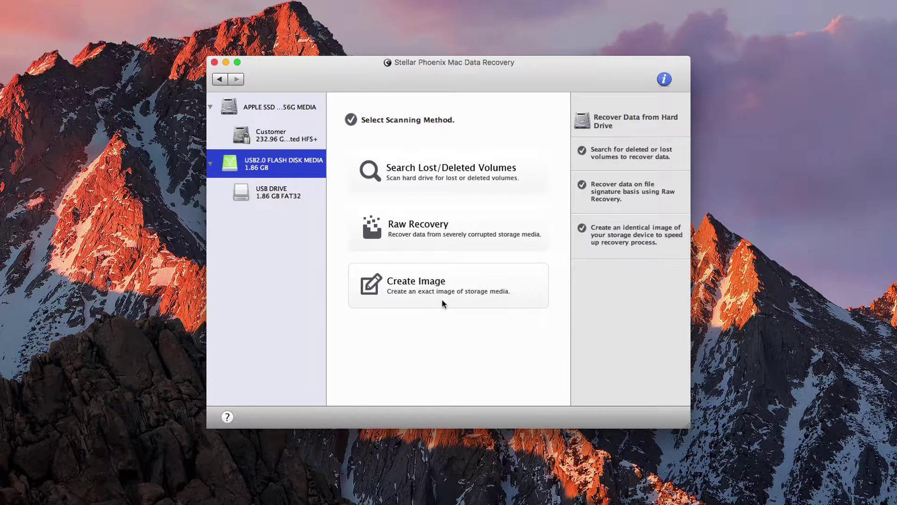
pyautogui.click(281, 197)
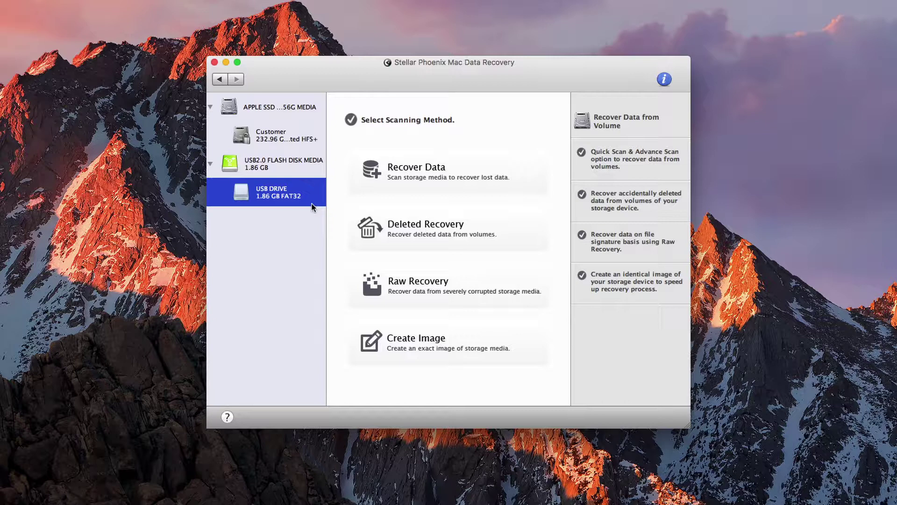
pyautogui.click(293, 166)
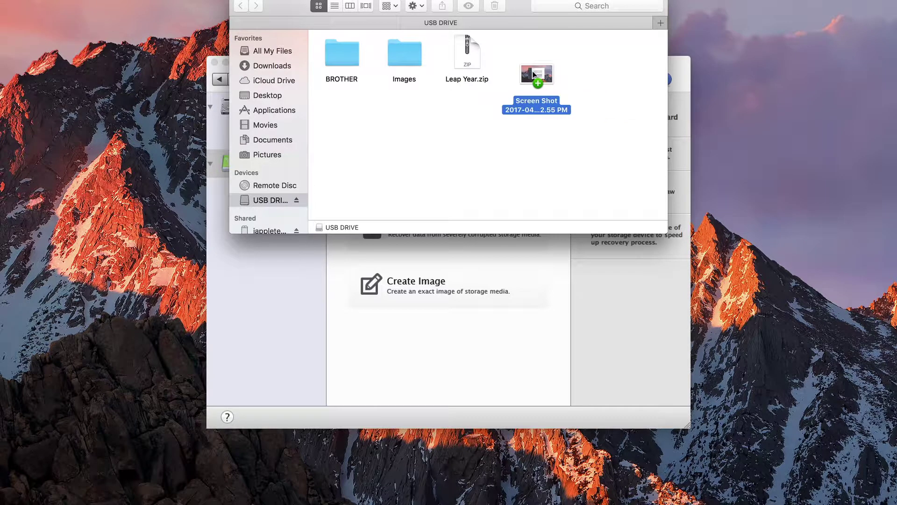
# Step: Copy the screenshot onto USB DRIVE, delete it, and permanently empty the Trash
pyautogui.moveTo(533, 74); pyautogui.dragTo(534, 75)
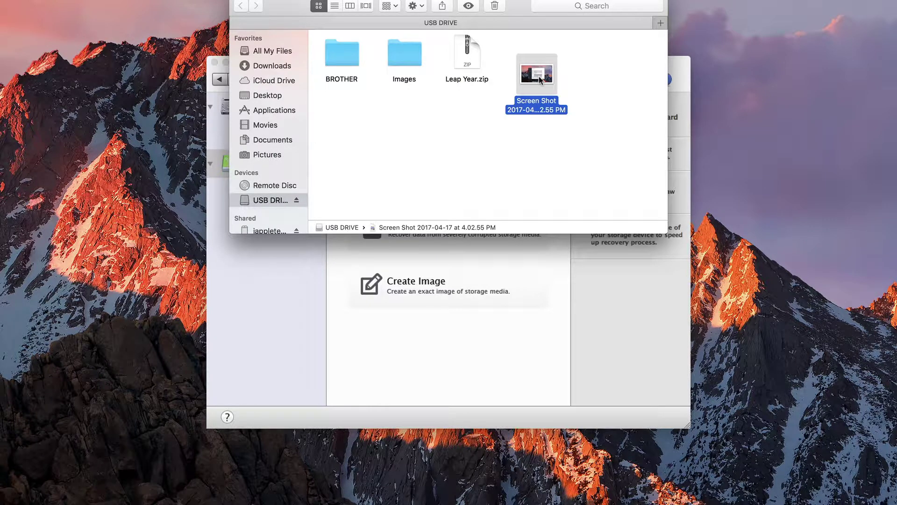
pyautogui.press('super+BackSpace')
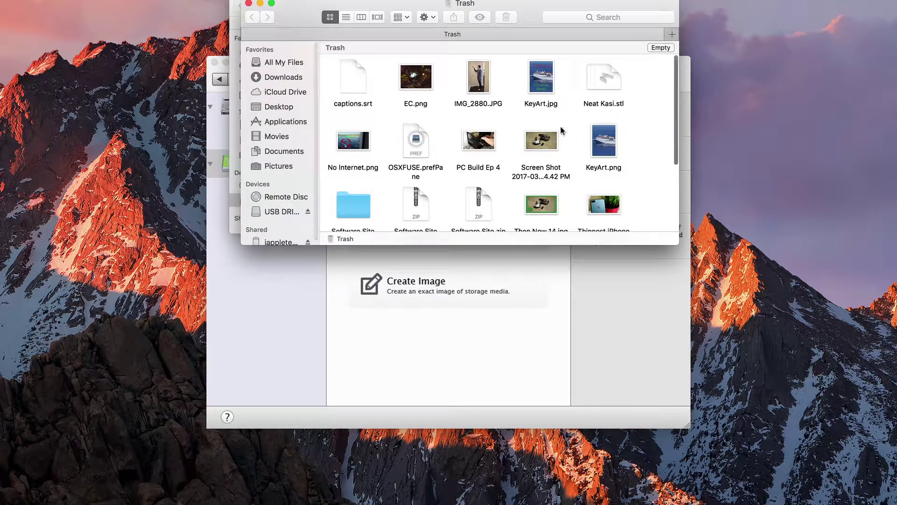
pyautogui.click(661, 47)
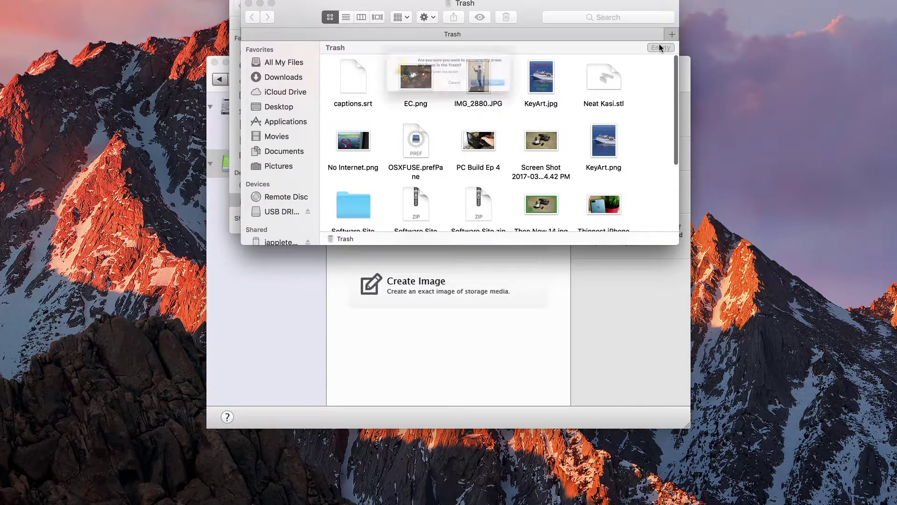
pyautogui.press('Return')
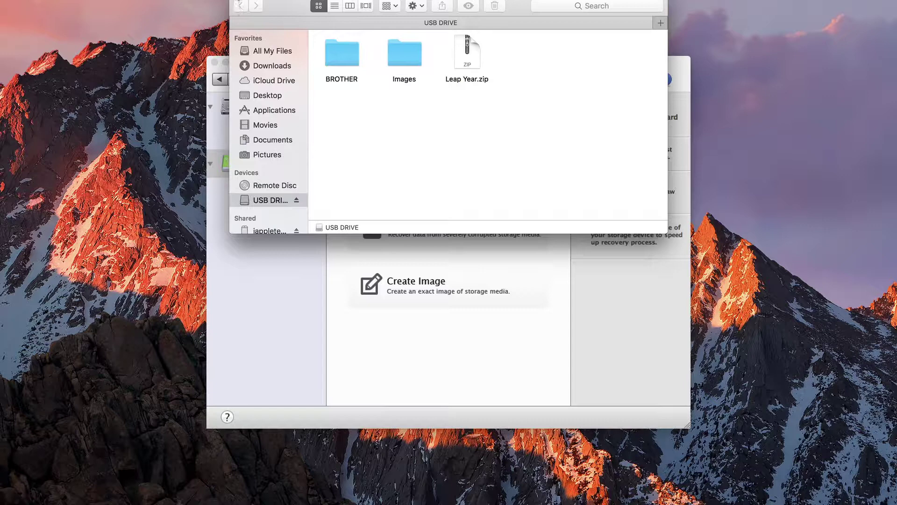
# Step: Close the USB DRIVE window and run Search Lost/Deleted Volumes on the USB2.0 flash disk
pyautogui.press('super+w')
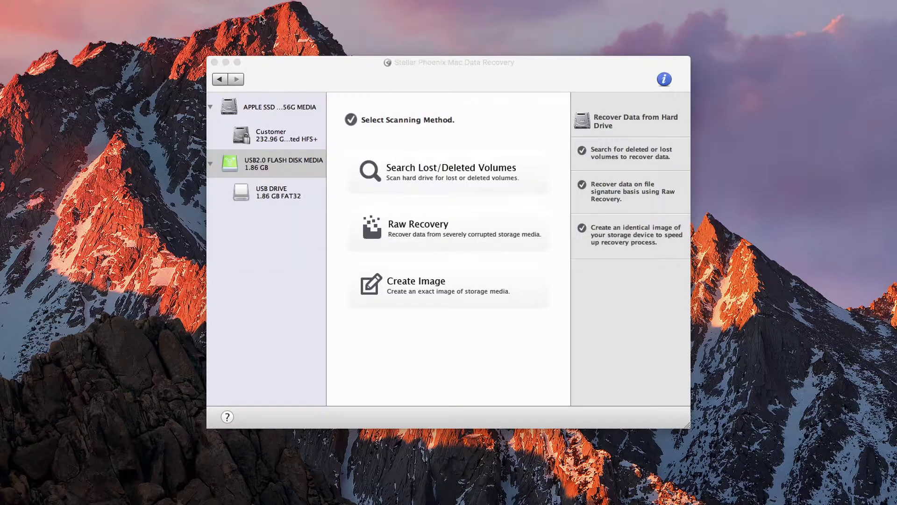
pyautogui.click(349, 77)
pyautogui.click(408, 178)
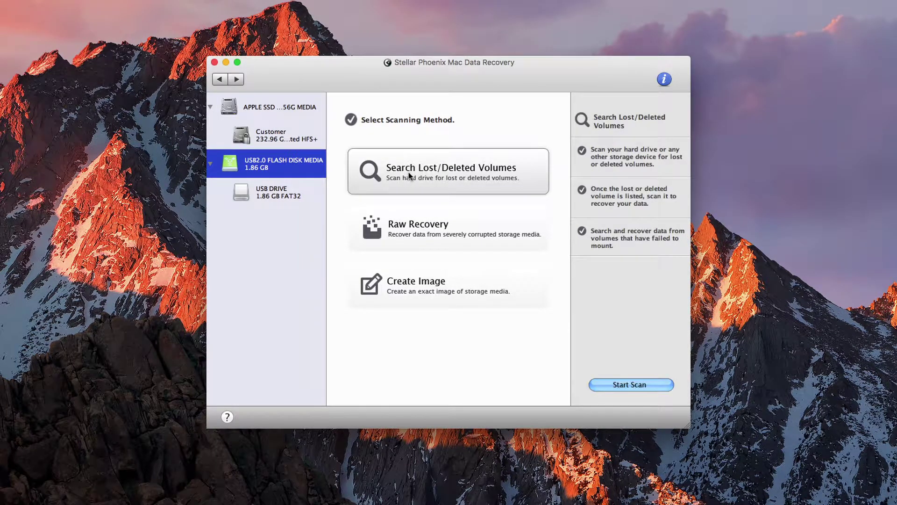
pyautogui.click(624, 385)
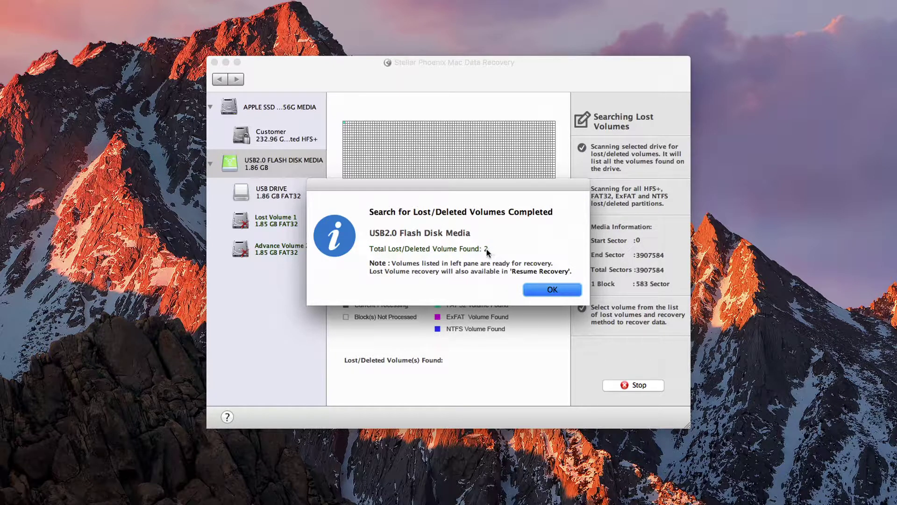
pyautogui.click(544, 290)
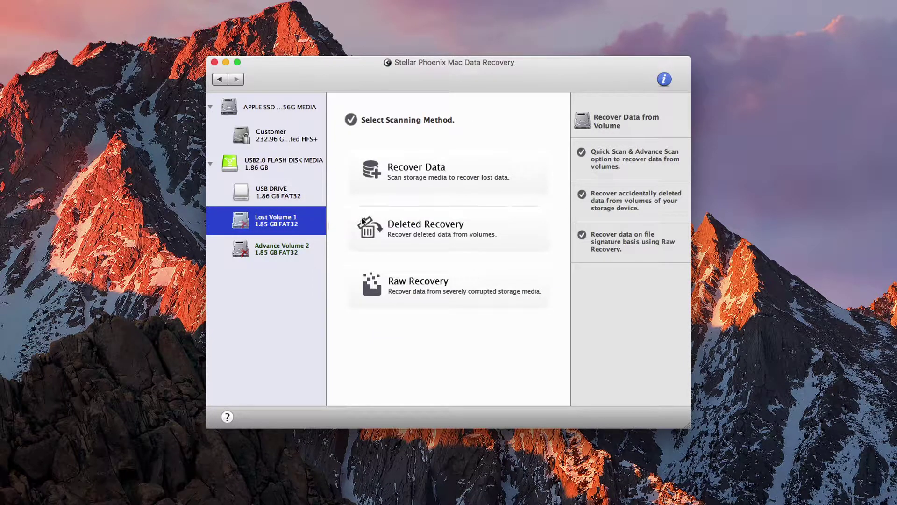
# Step: Select Lost Volume 1, choose data recovery, and run its Quick Scan
pyautogui.click(275, 252)
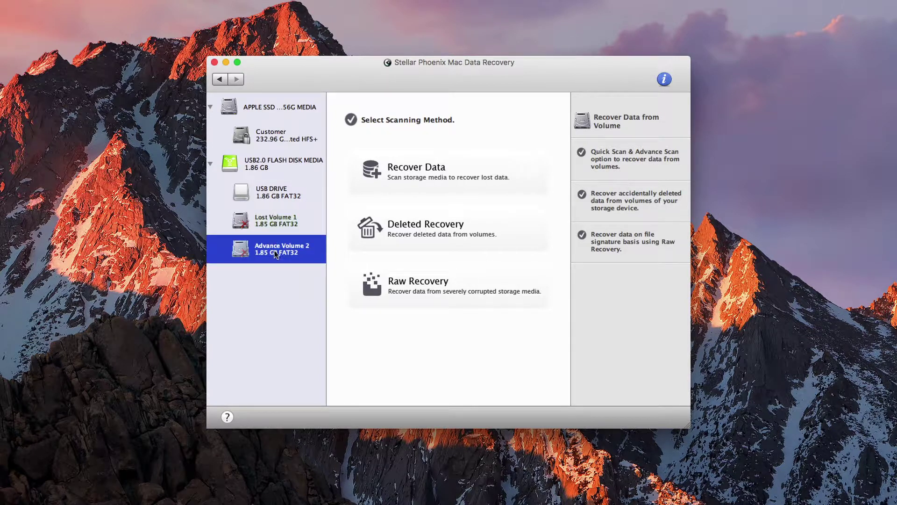
pyautogui.click(281, 225)
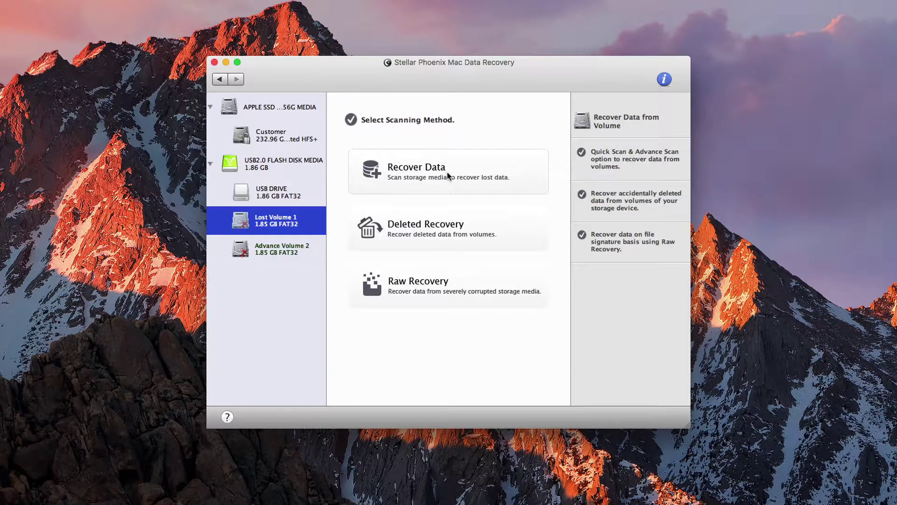
pyautogui.click(478, 189)
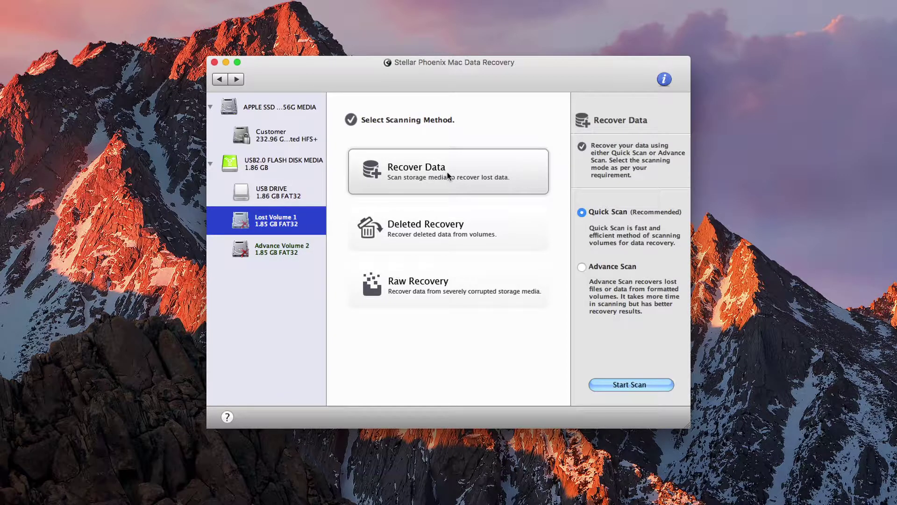
pyautogui.click(634, 385)
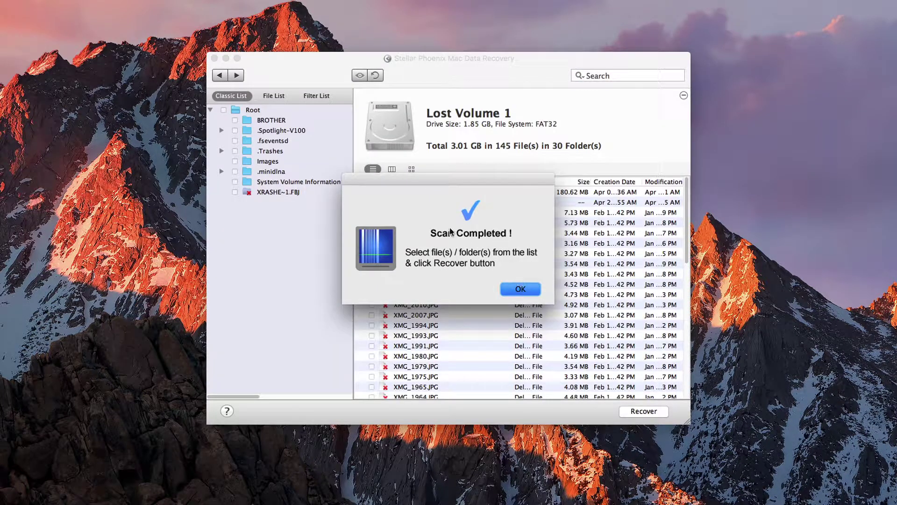
# Step: Dismiss the scan message, try the File List and Filter List views, then browse the Classic List results
pyautogui.click(513, 292)
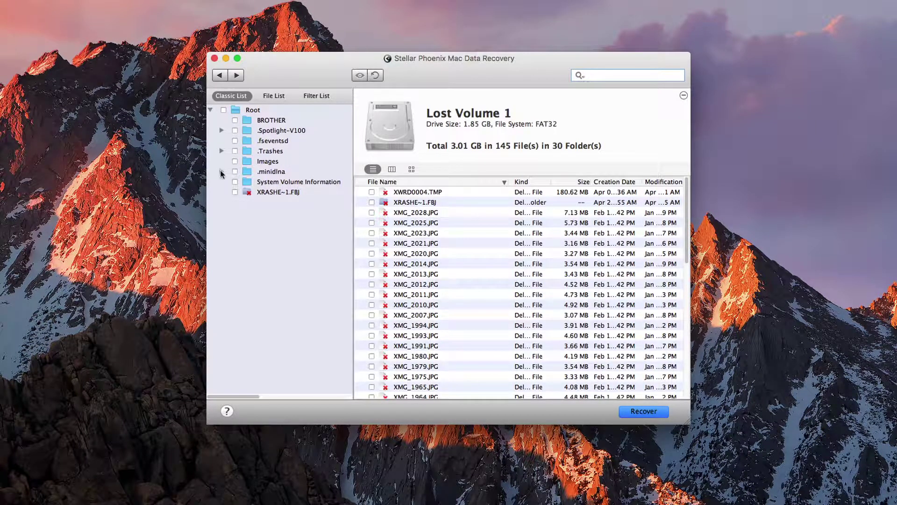
pyautogui.click(275, 96)
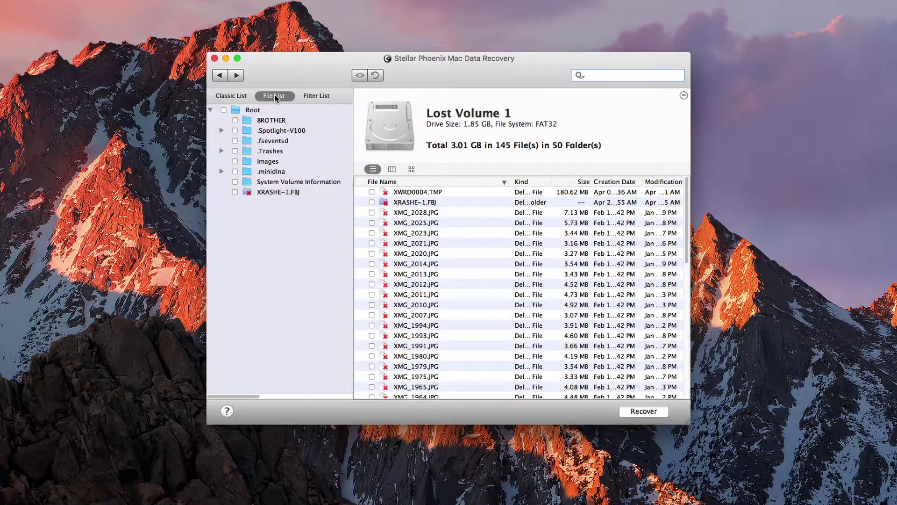
pyautogui.click(324, 96)
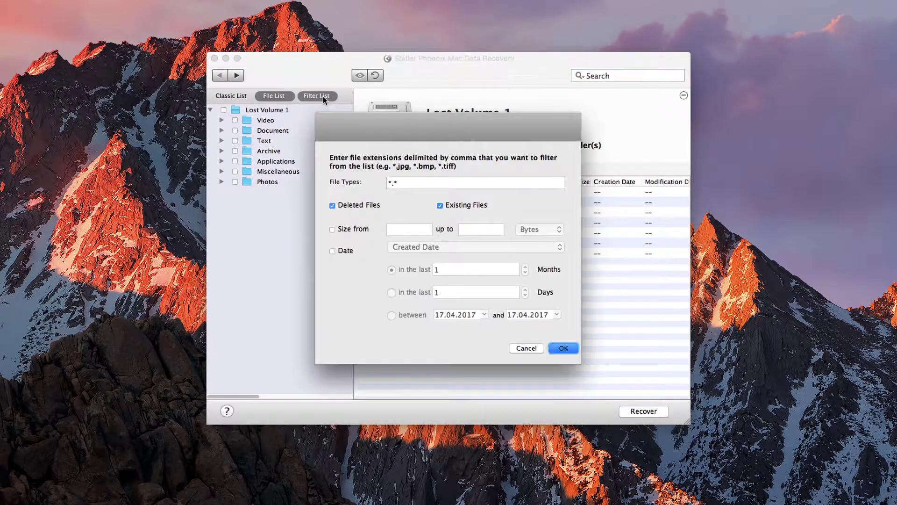
pyautogui.click(526, 349)
pyautogui.click(232, 97)
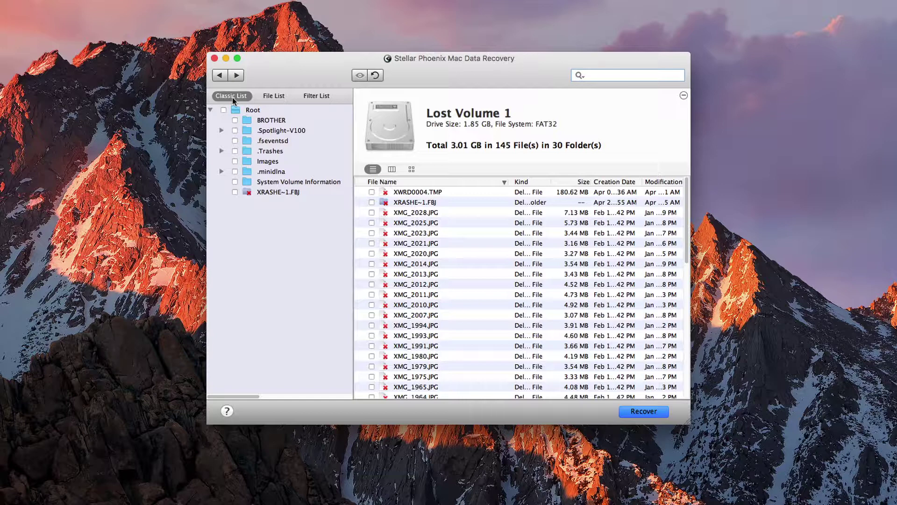
pyautogui.scroll(-5, 398, 216)
pyautogui.scroll(-1, 398, 216)
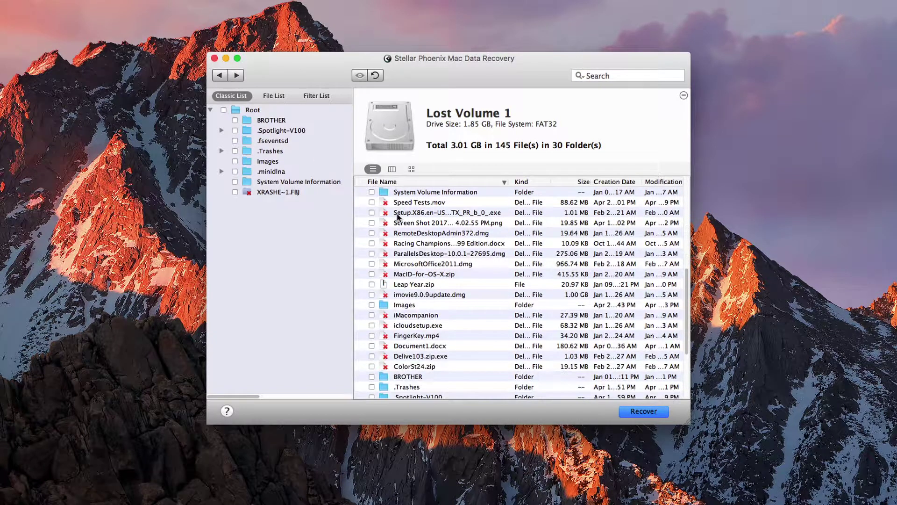
pyautogui.scroll(6, 398, 216)
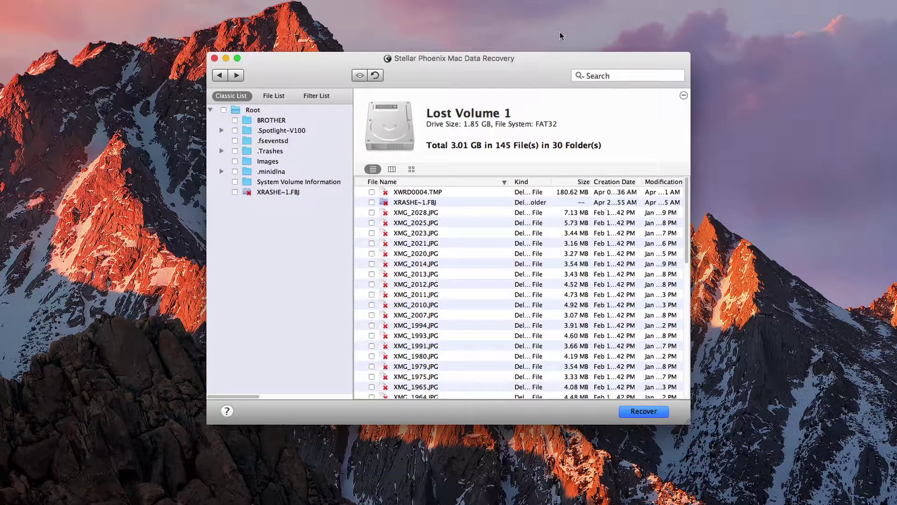
pyautogui.click(596, 73)
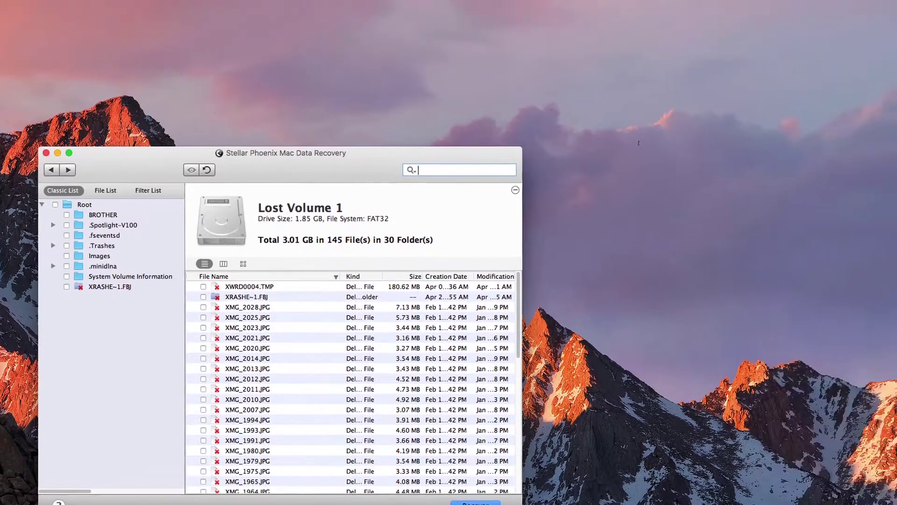
# Step: Search for 'Screen Shot' and mark the deleted 4 KB screenshot PNG for recovery
pyautogui.write('Screen Shot')
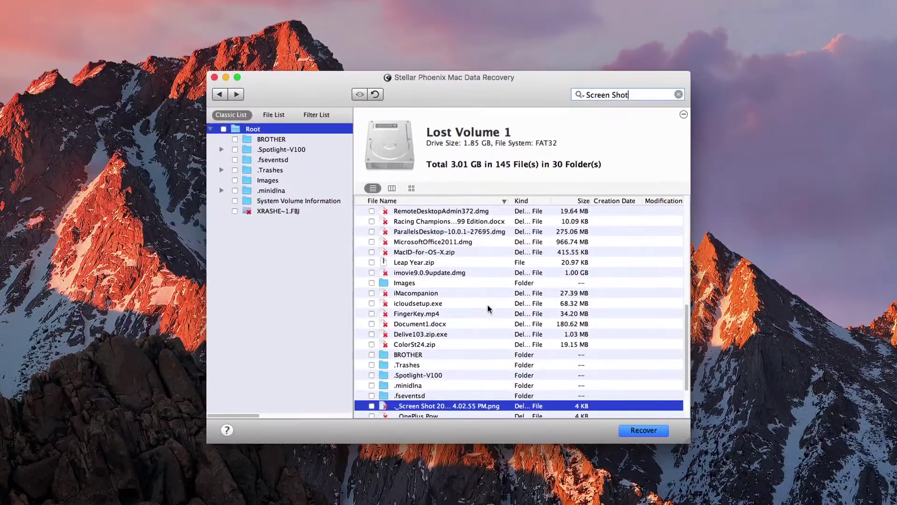
pyautogui.scroll(-2, 449, 403)
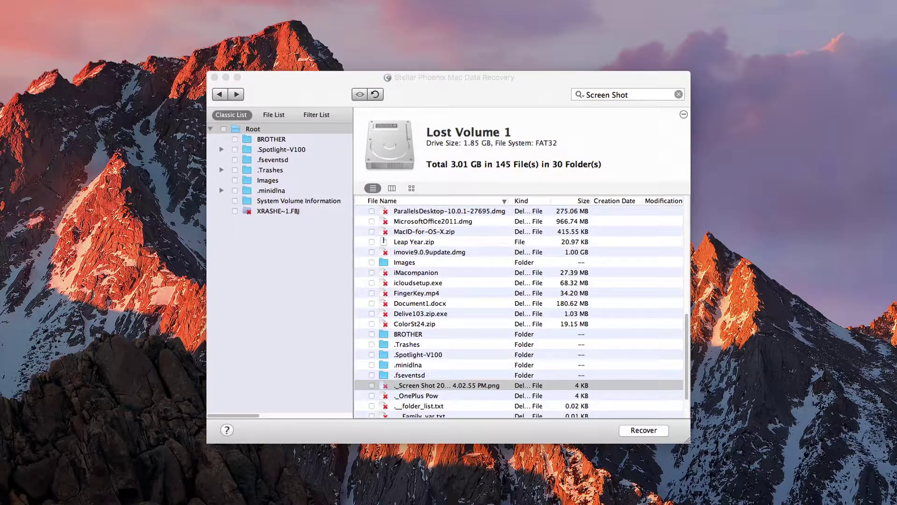
pyautogui.click(440, 385)
pyautogui.click(372, 385)
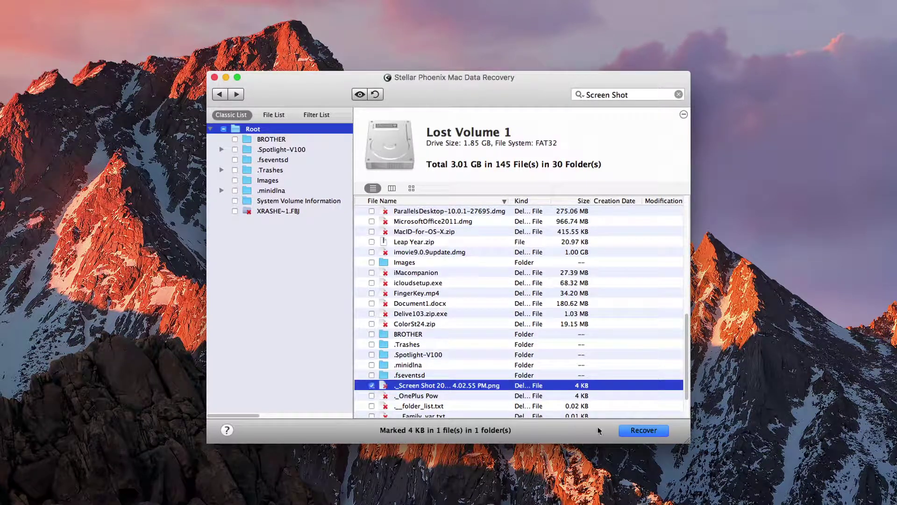
# Step: Recover the marked screenshot, choosing Downloads as the destination folder
pyautogui.click(632, 430)
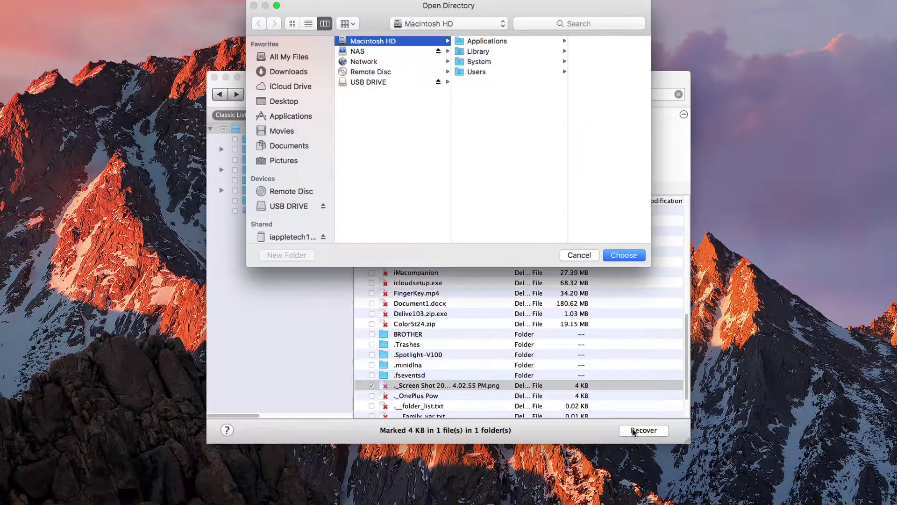
pyautogui.click(300, 99)
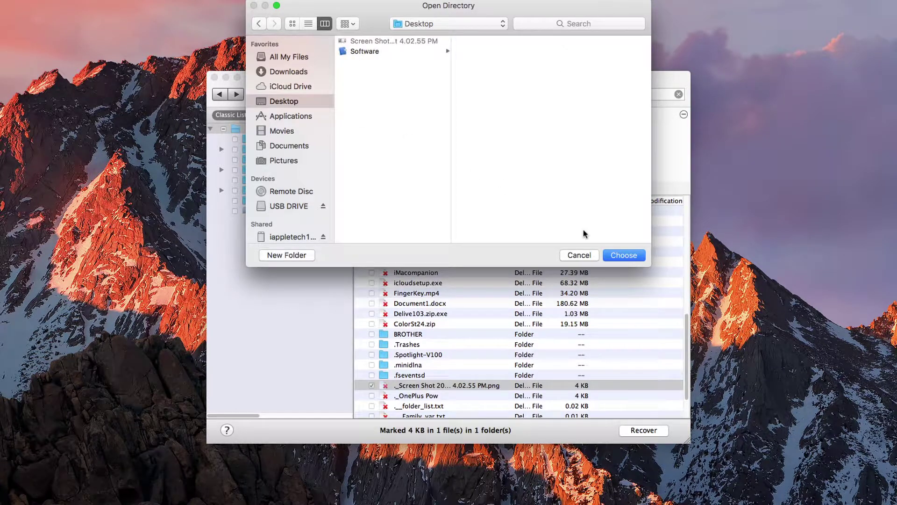
pyautogui.click(269, 74)
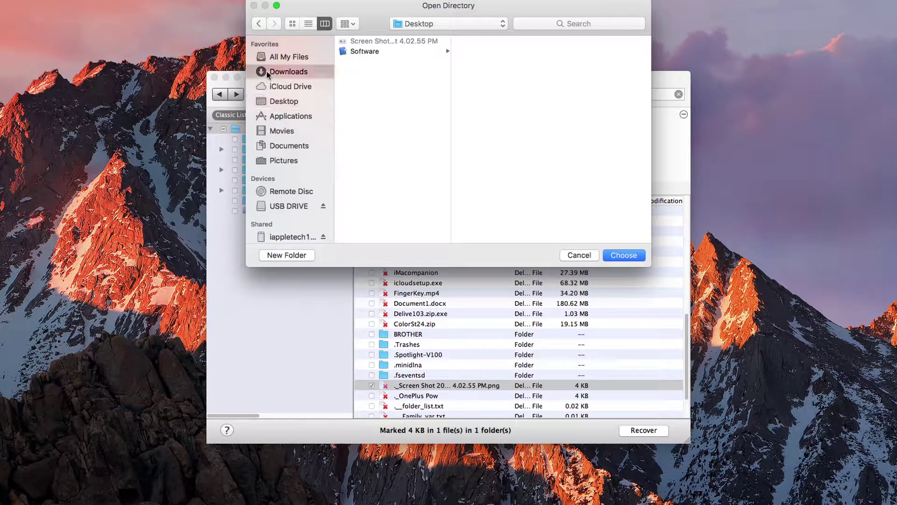
pyautogui.click(625, 255)
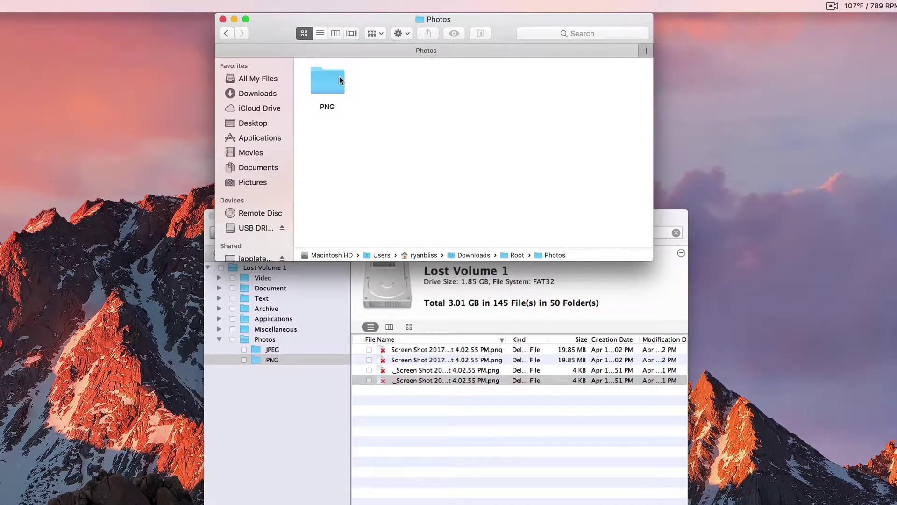
# Step: Open the PNG folder in Downloads, Quick Look the recovered screenshot, then switch back to Stellar
pyautogui.doubleClick(340, 80)
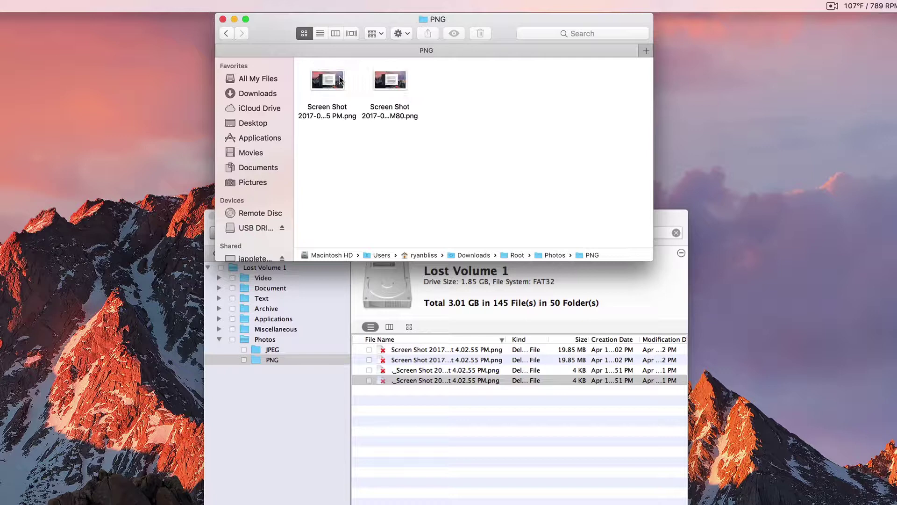
pyautogui.click(326, 82)
pyautogui.press('space')
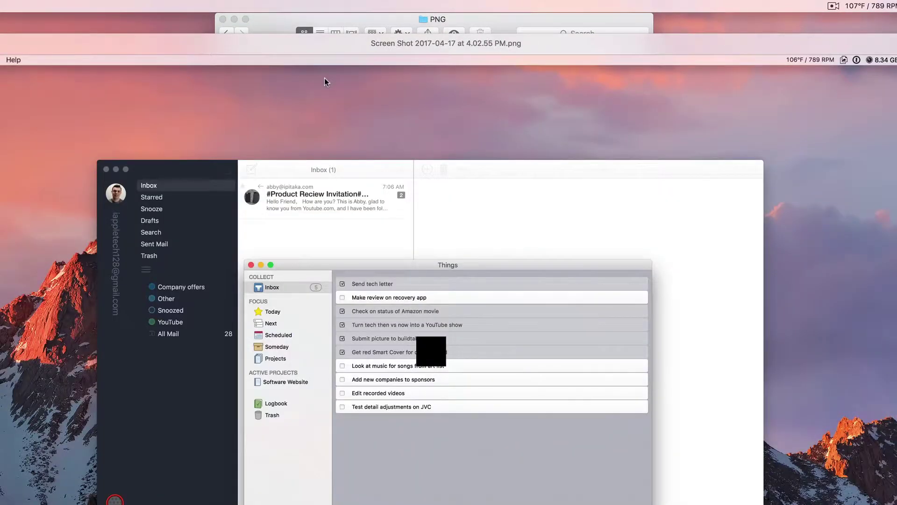
pyautogui.press('space')
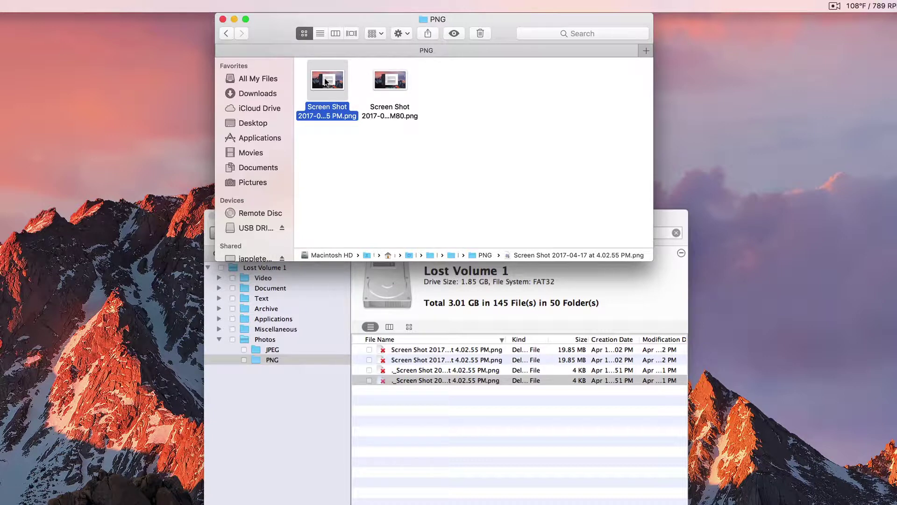
pyautogui.press('space')
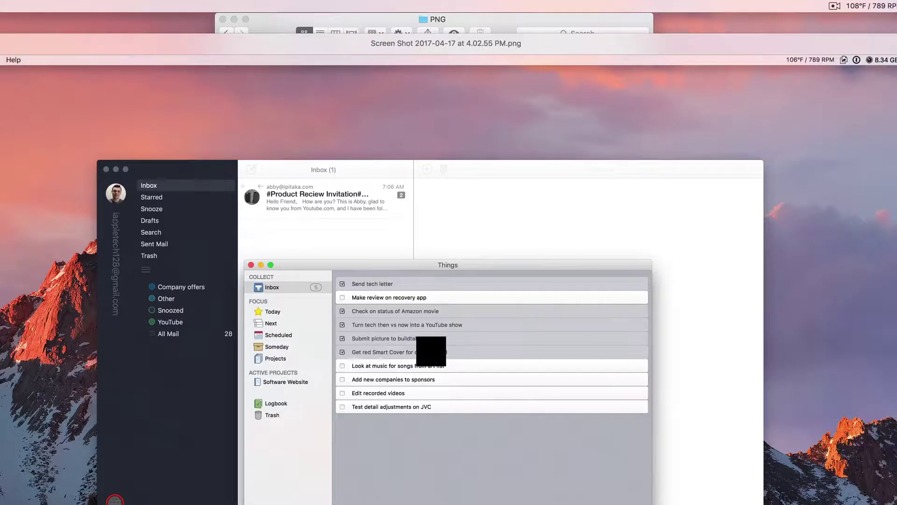
pyautogui.press('space')
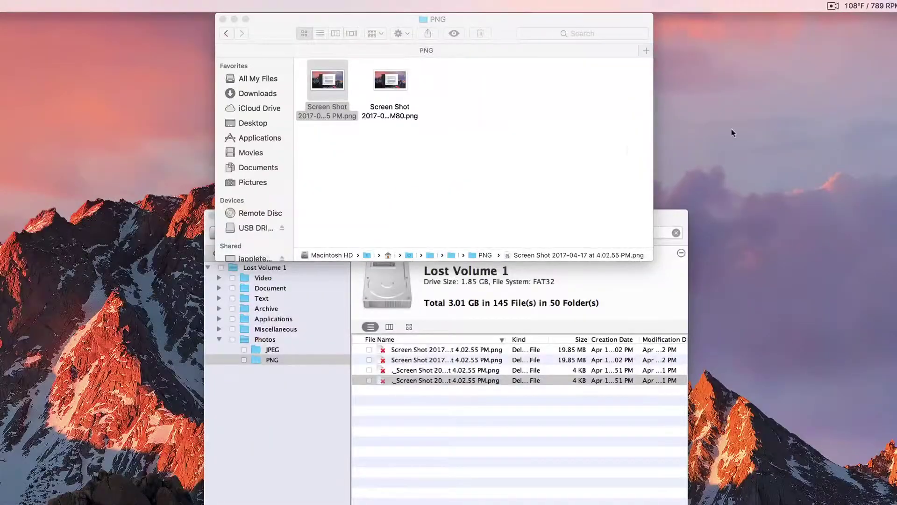
pyautogui.click(621, 148)
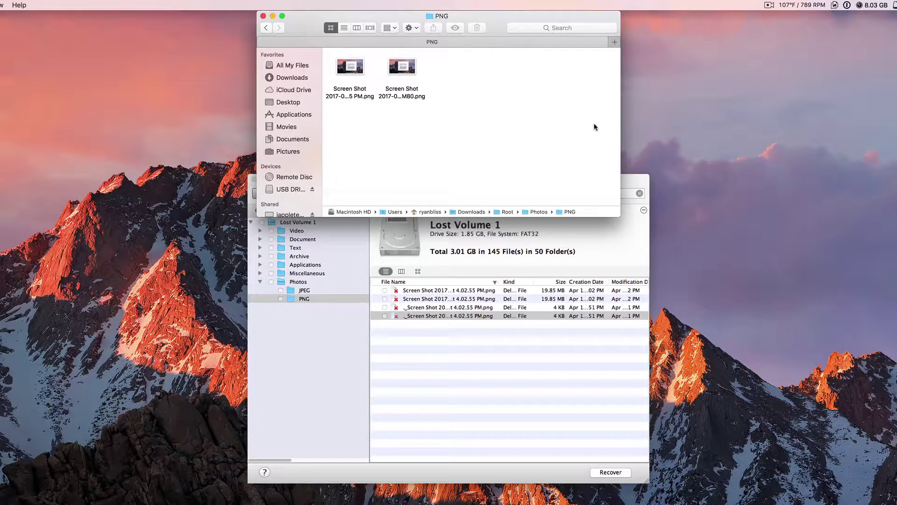
pyautogui.press('super+Tab')
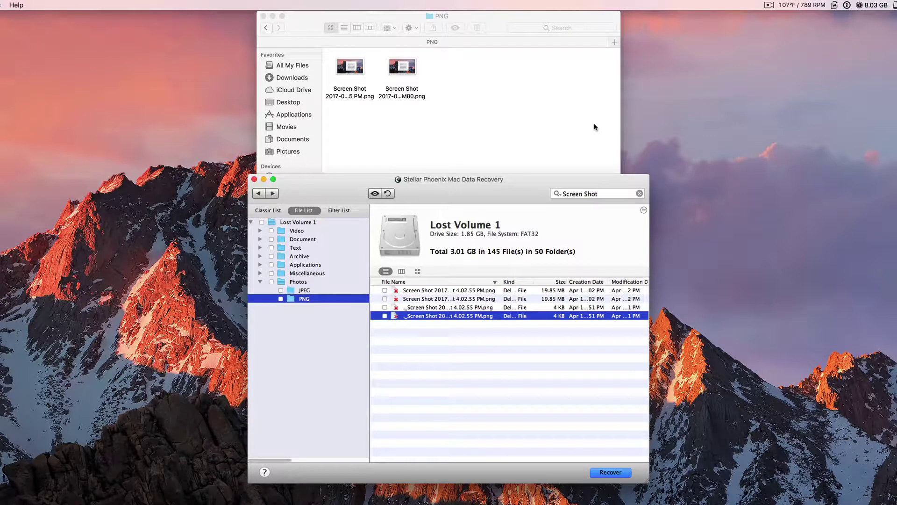